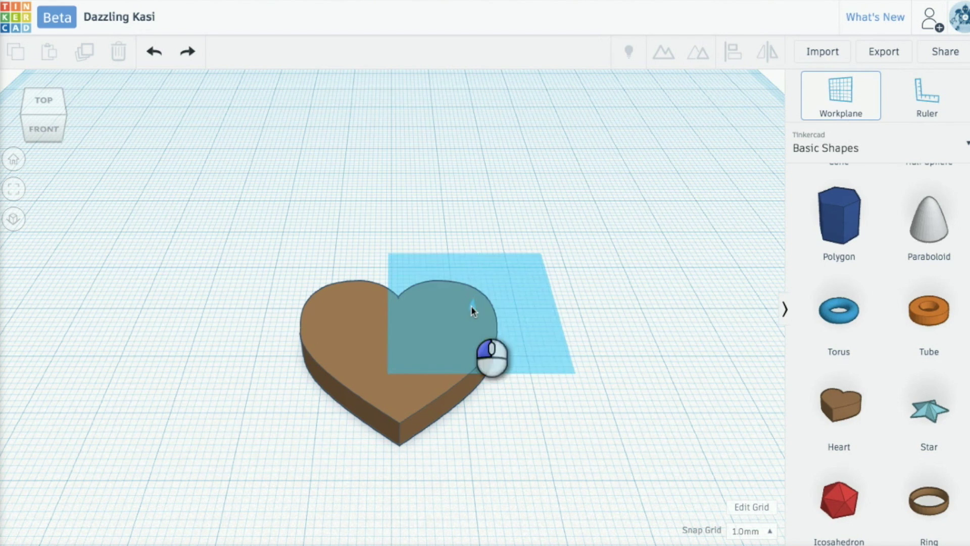
Step: Set the workplane on the heart's top face and add a Text shape over the heart
click(384, 357)
click(42, 100)
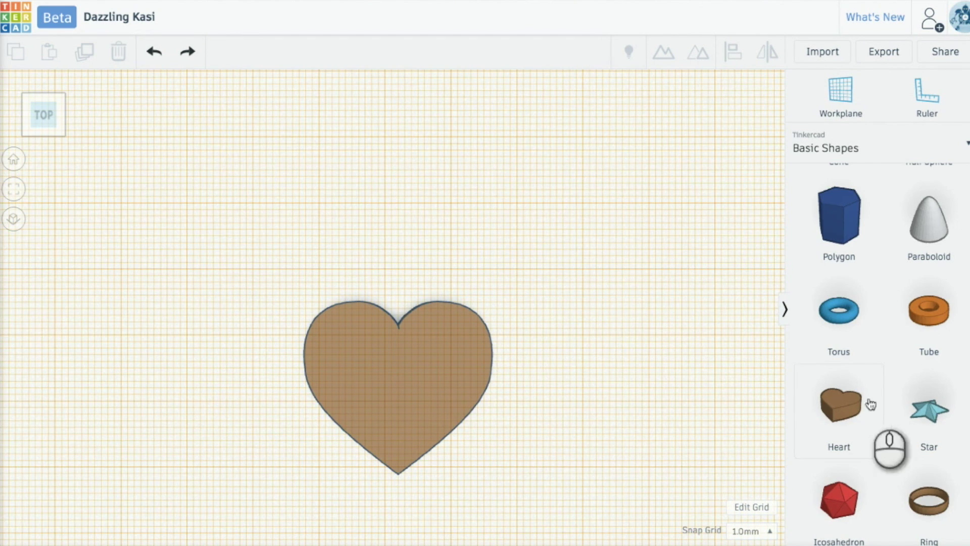
scroll(897, 278, up, 5)
drag(936, 205, 417, 358)
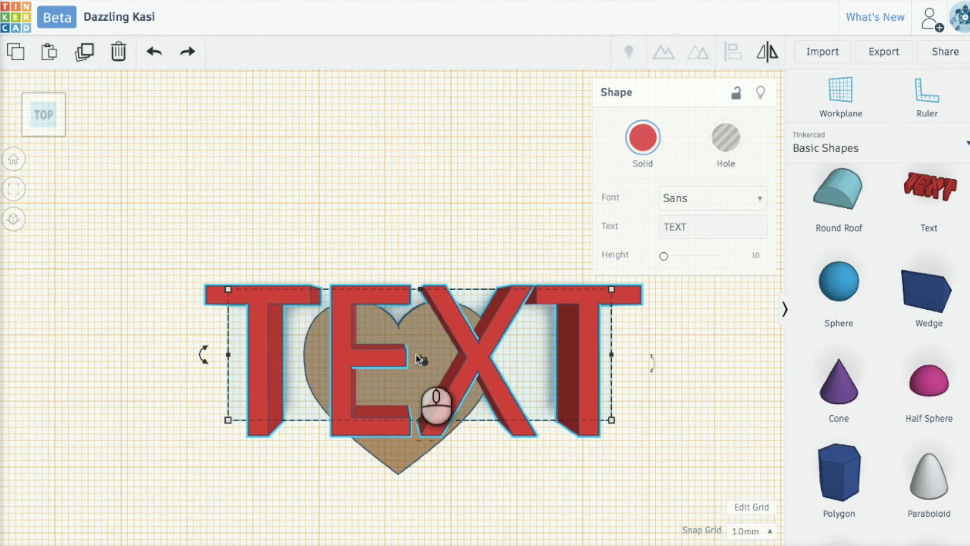
Step: Scale the text down proportionally to fit inside the heart and change its wording to GIRLS
shift+drag(611, 289, 422, 365)
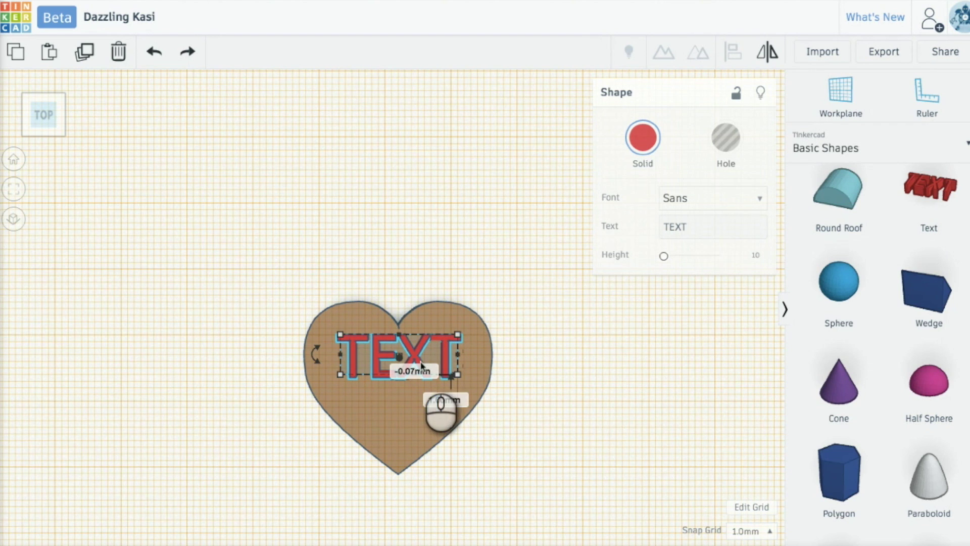
click(696, 224)
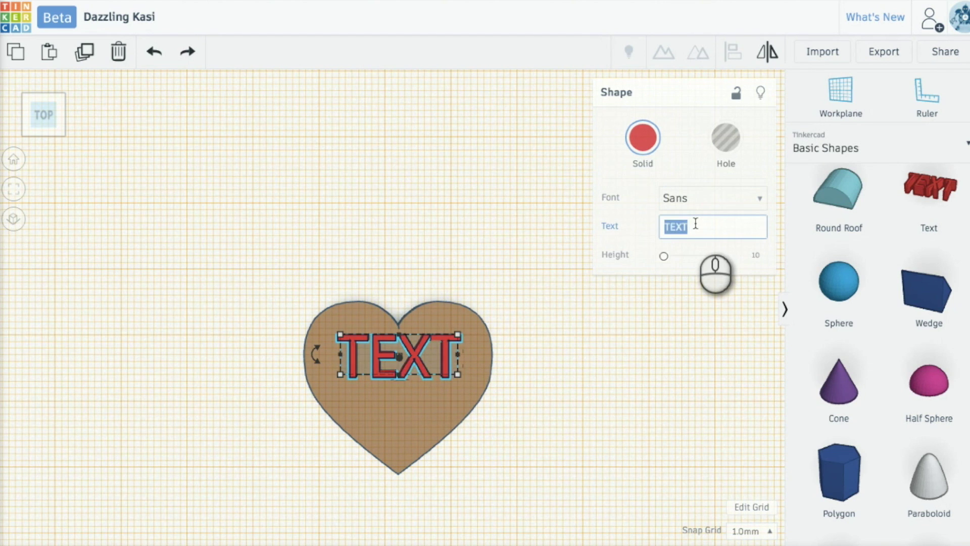
text(GIRLS)
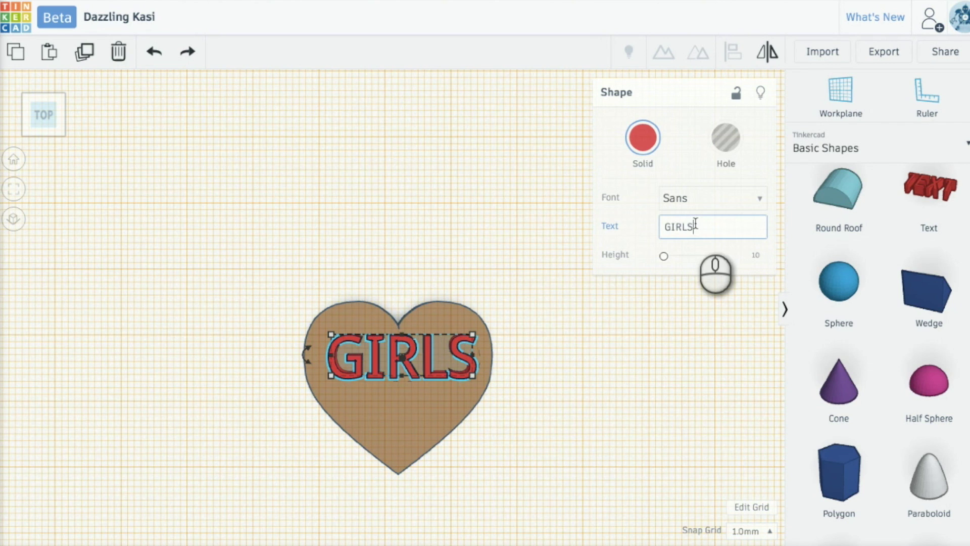
click(660, 308)
Step: Duplicate the GIRLS text, place the copy directly below the original, and change its wording to RULE
click(460, 354)
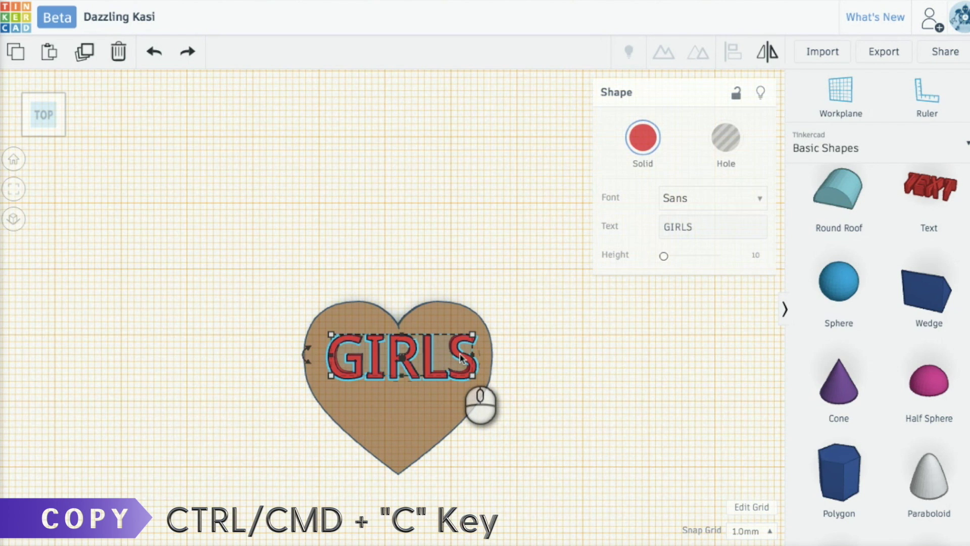
key(ctrl+c)
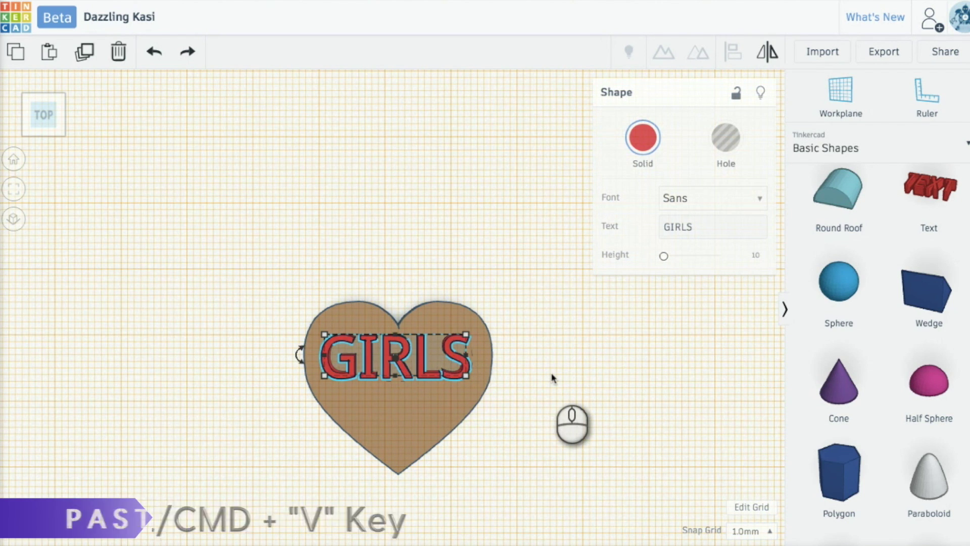
key(ctrl+v)
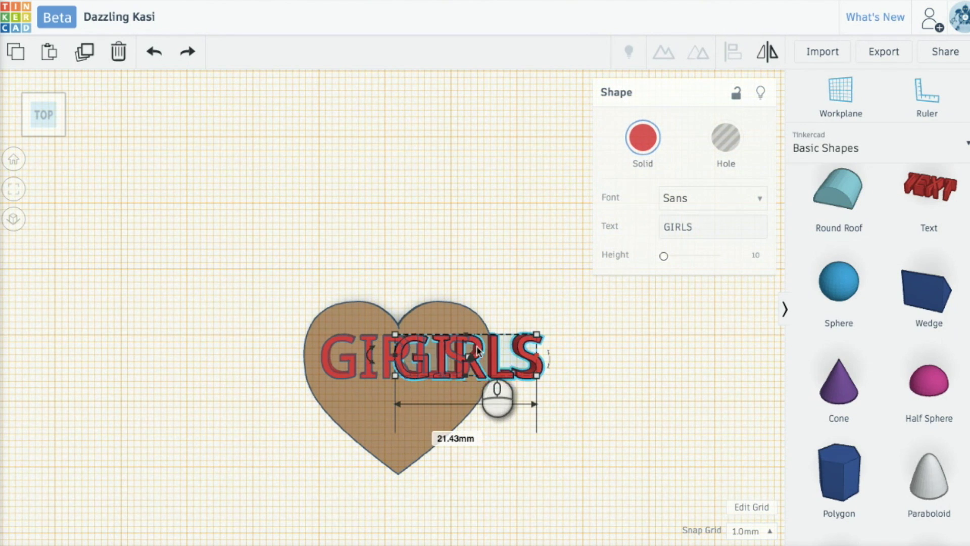
drag(478, 348, 412, 412)
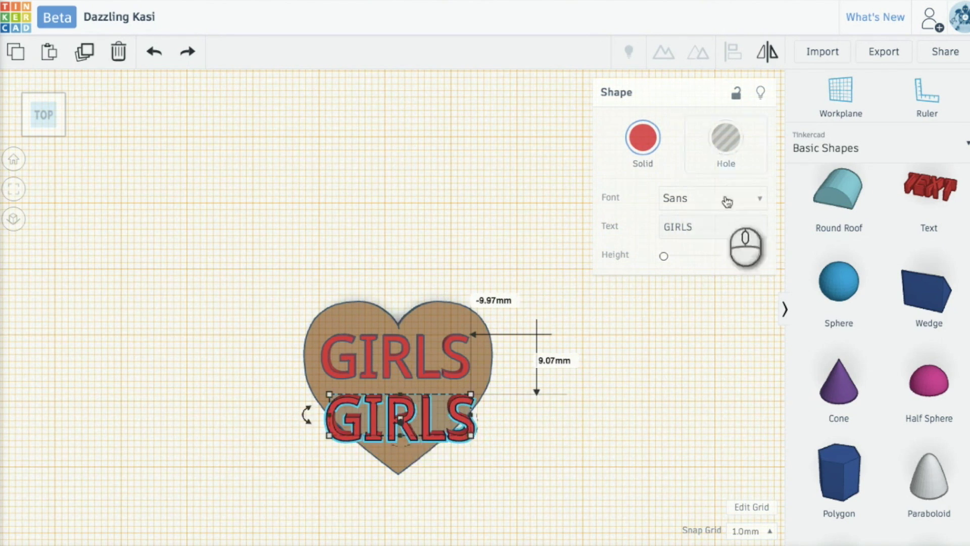
double_click(696, 222)
text(RULE)
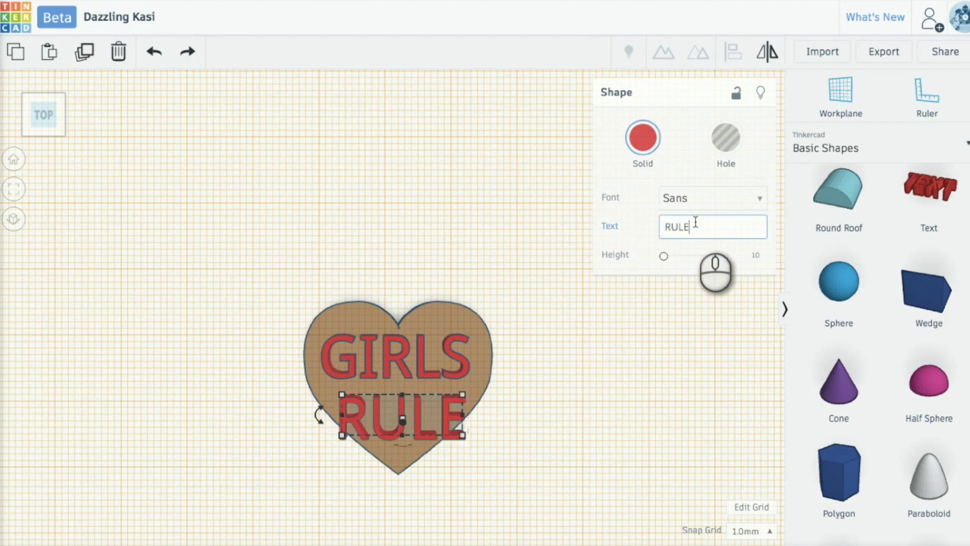
click(658, 329)
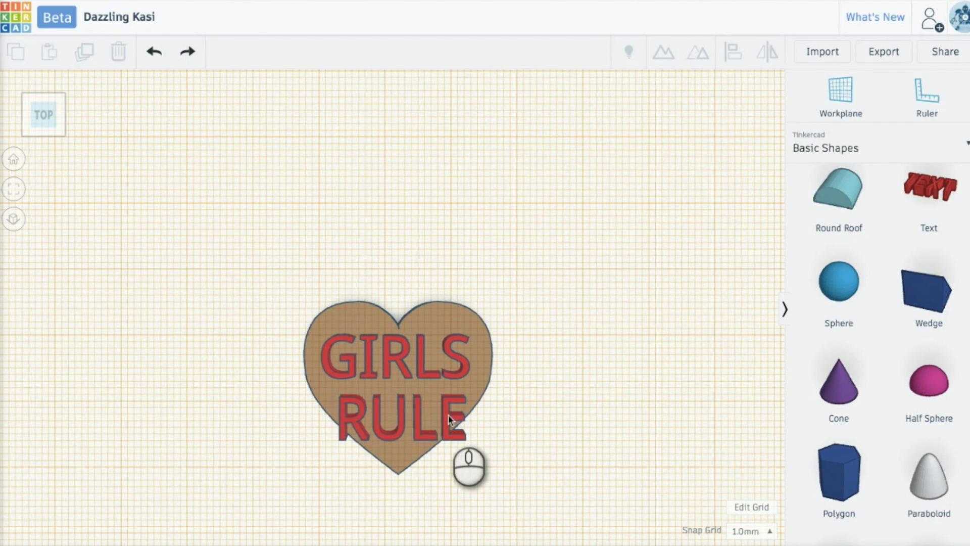
Step: Move RULE up closer to GIRLS, and scale GIRLS to about 19 mm wide and RULE to about 16 mm wide
drag(448, 414, 438, 401)
click(428, 357)
drag(316, 335, 325, 338)
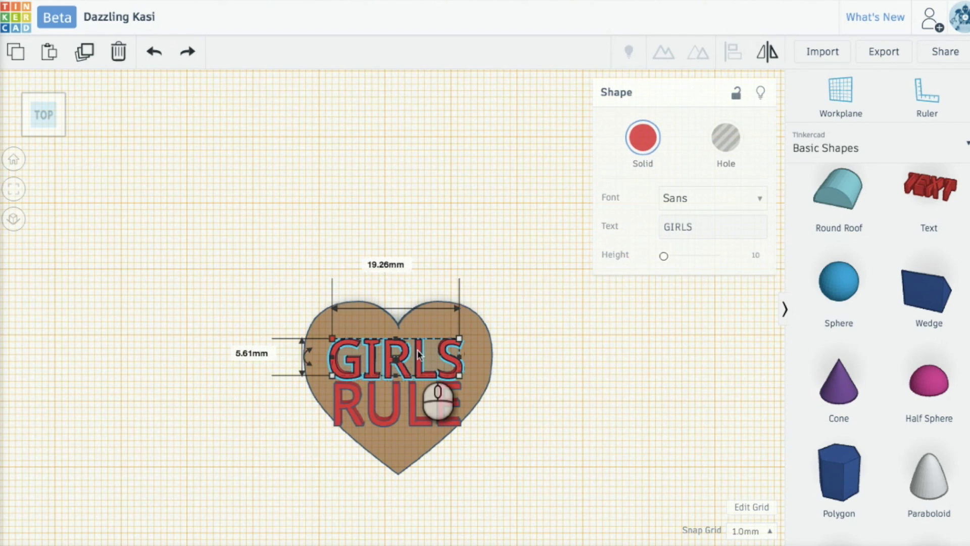
click(420, 420)
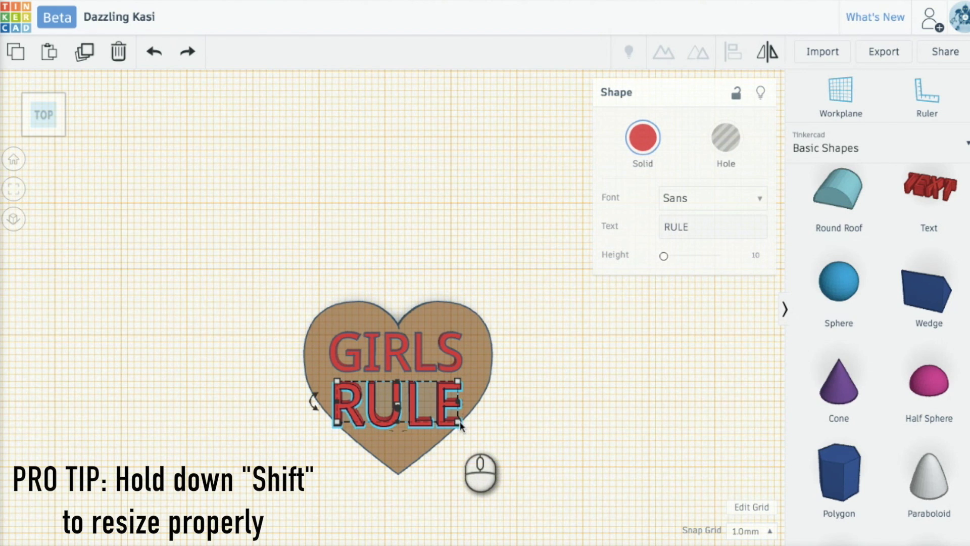
shift+drag(457, 421, 446, 415)
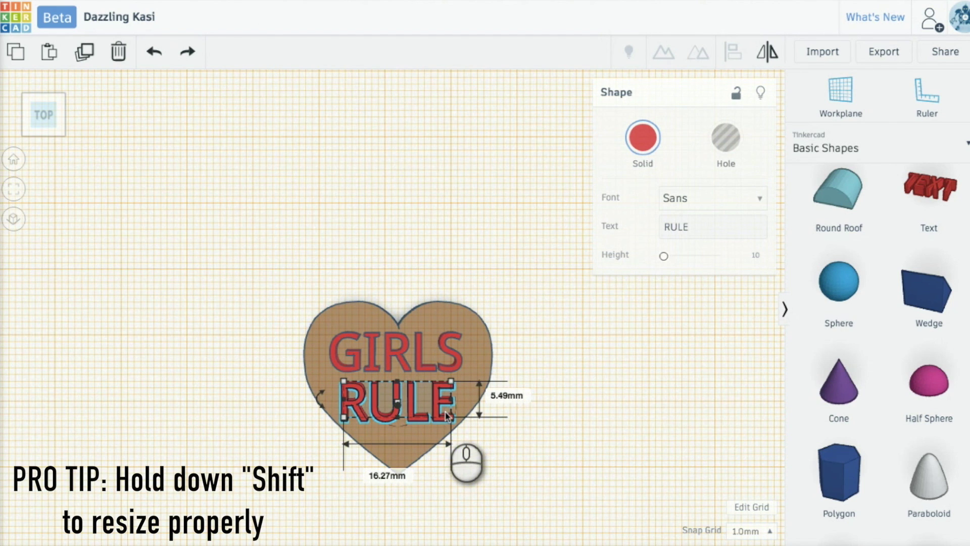
click(557, 444)
Step: Sink both words partway into the heart, lowering RULE by 2 mm, and turn them into holes
click(47, 130)
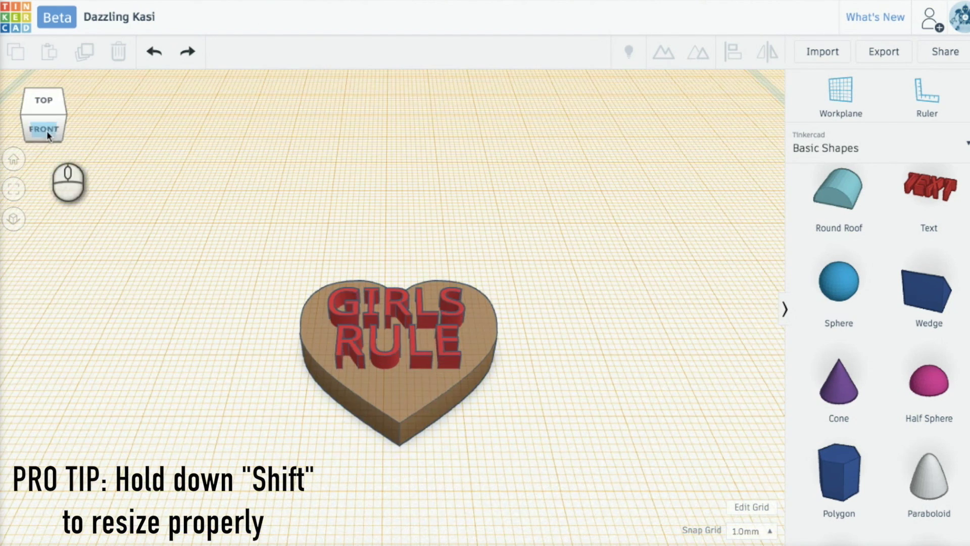
click(419, 306)
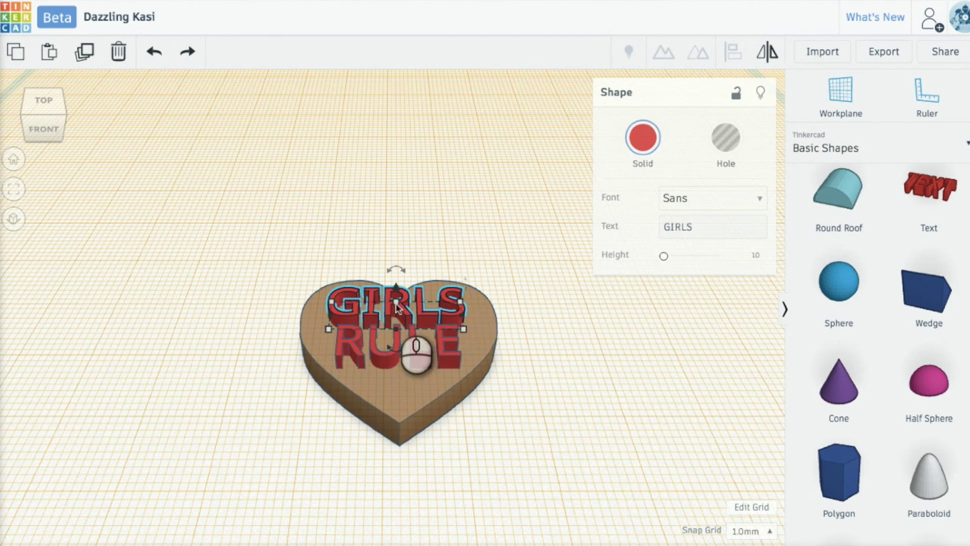
drag(396, 291, 397, 303)
click(380, 363)
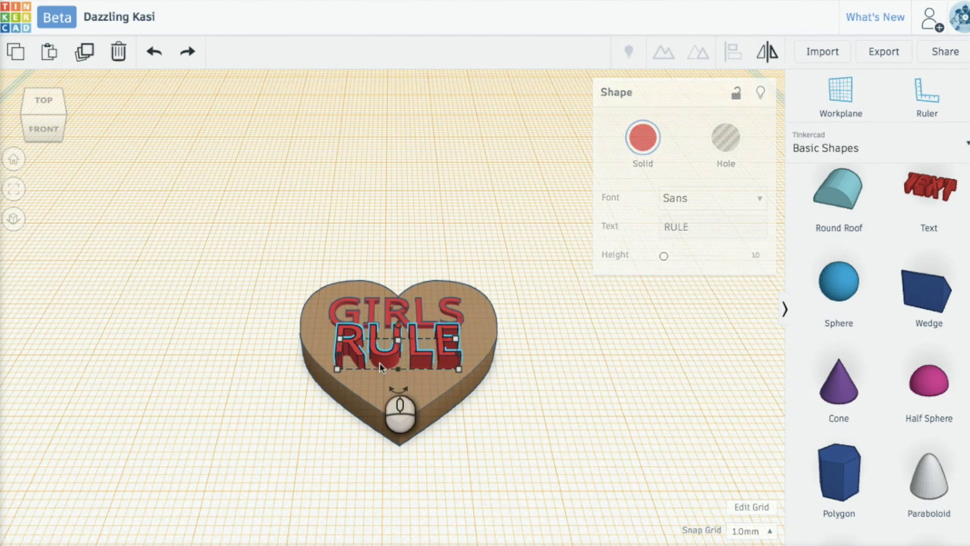
click(726, 137)
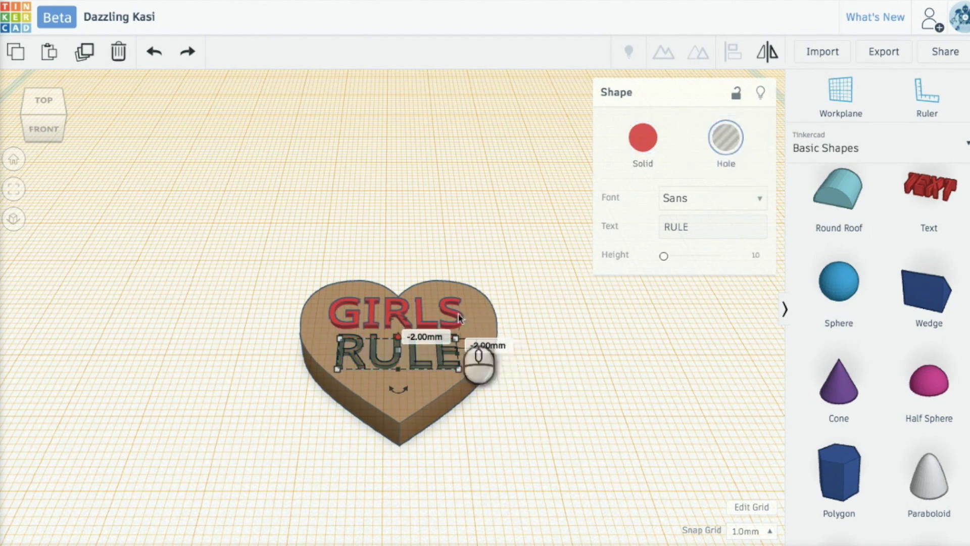
click(451, 316)
click(726, 137)
click(481, 241)
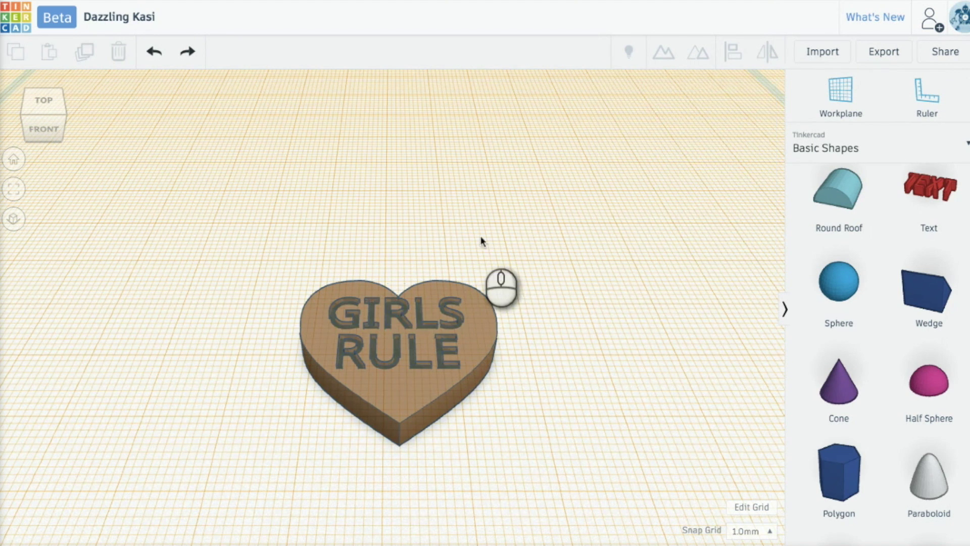
Step: Shift the RULE hole text slightly up toward GIRLS to tighten the line spacing
click(43, 100)
click(401, 359)
click(398, 409)
click(579, 403)
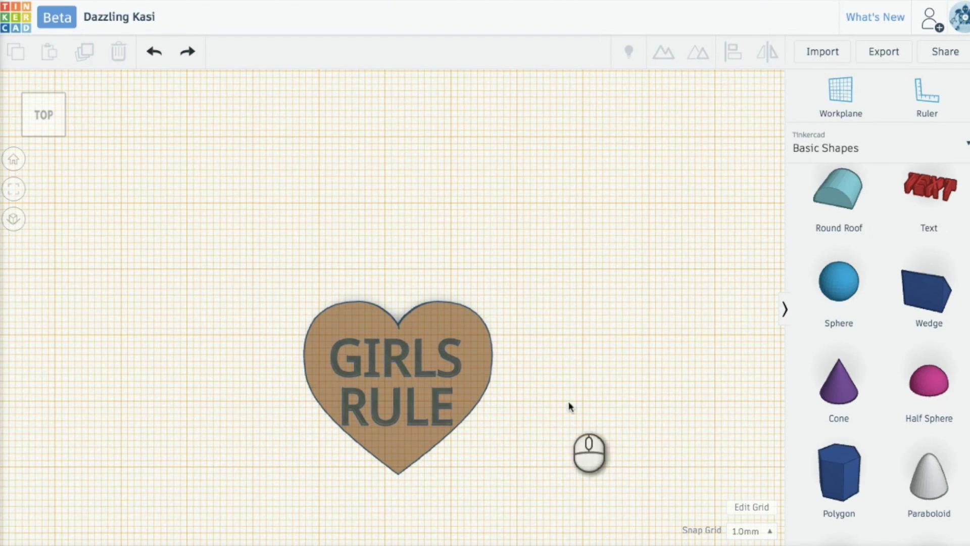
drag(444, 404, 444, 399)
click(513, 412)
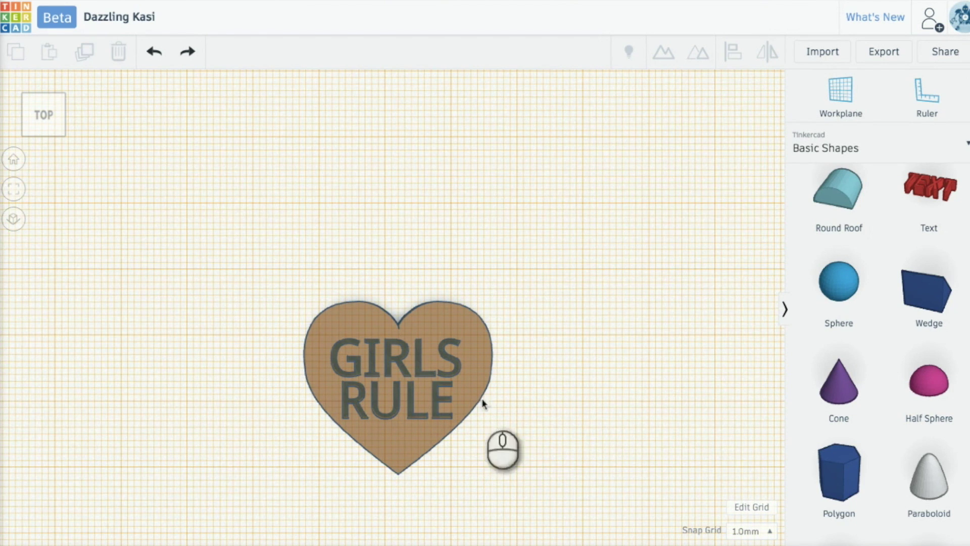
Step: Group the heart with both text holes to engrave GIRLS RULE into it
drag(244, 236, 526, 452)
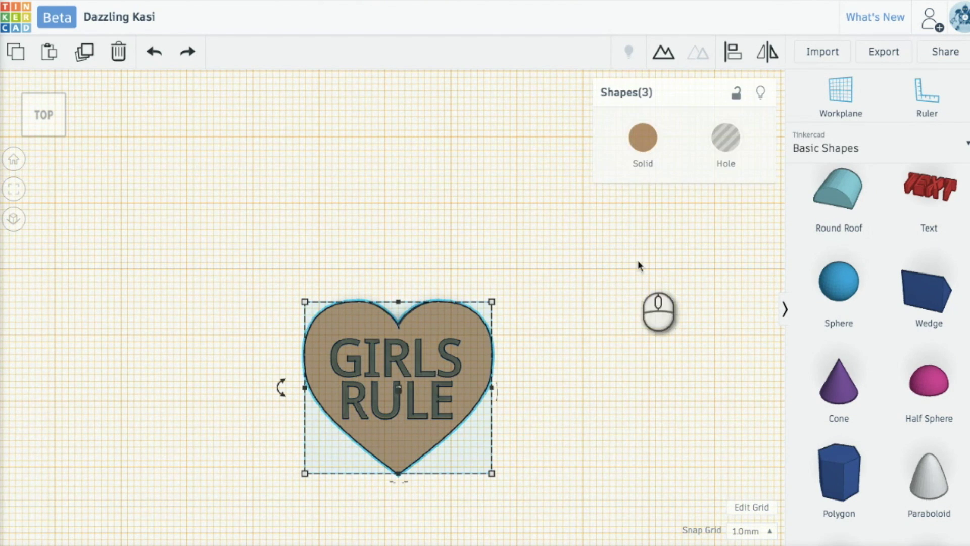
click(664, 52)
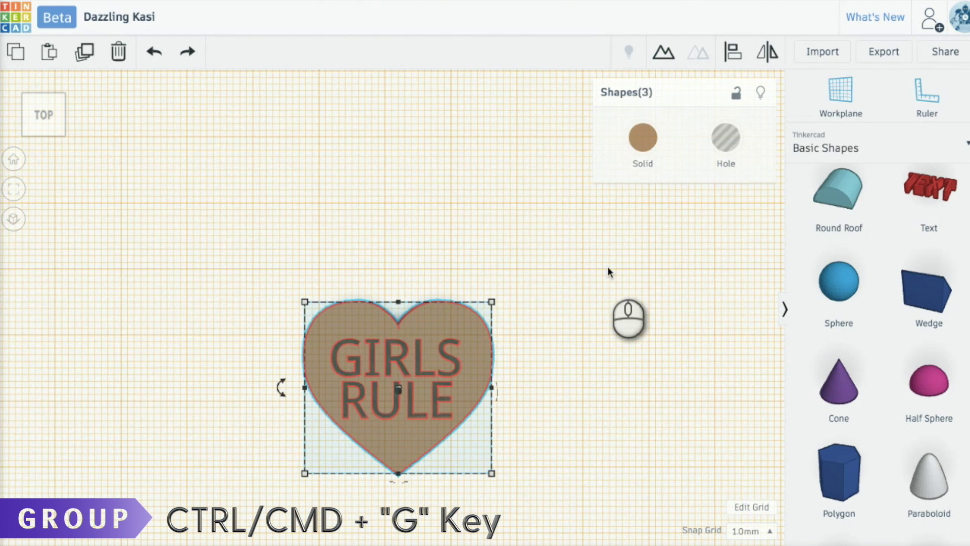
click(608, 266)
Step: Return the workplane to the base grid and move the engraved heart farther back on it
click(841, 94)
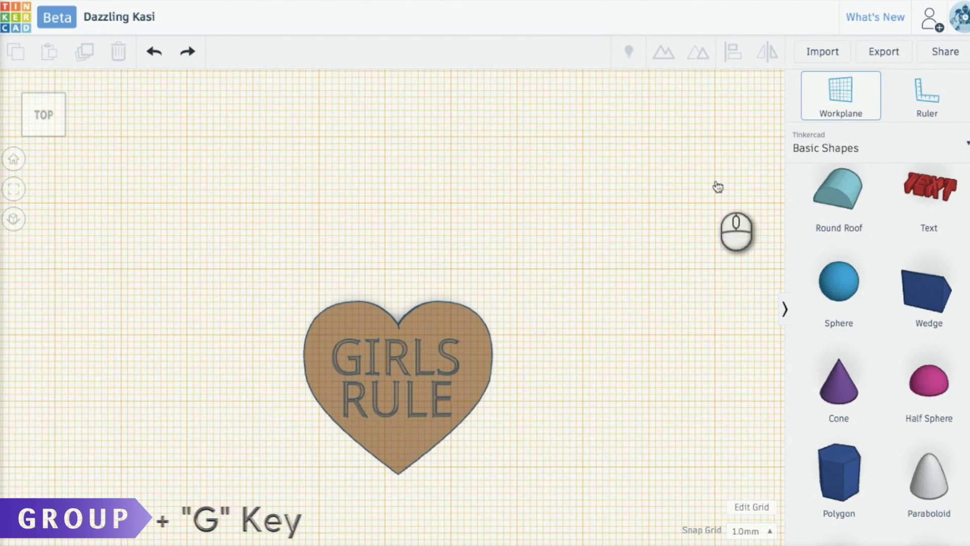
click(647, 237)
click(475, 332)
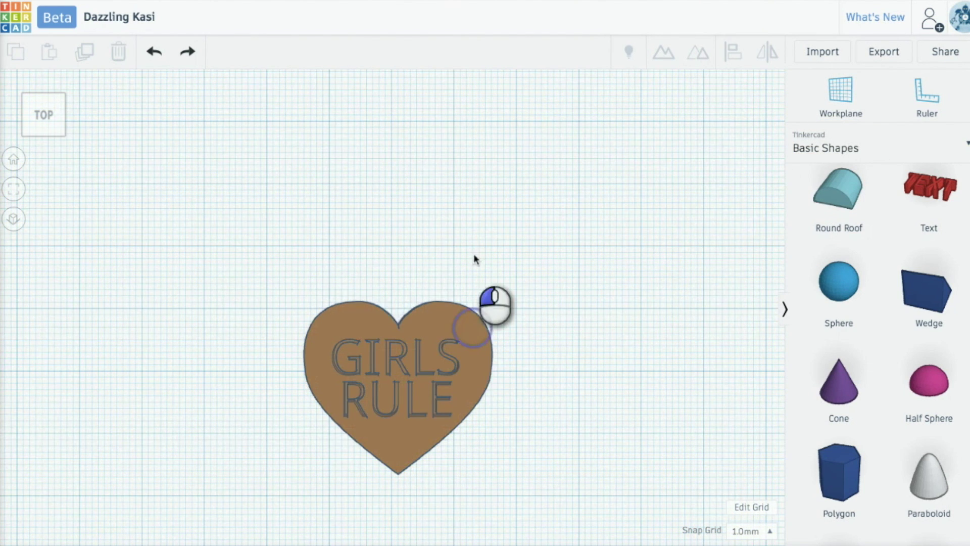
click(526, 291)
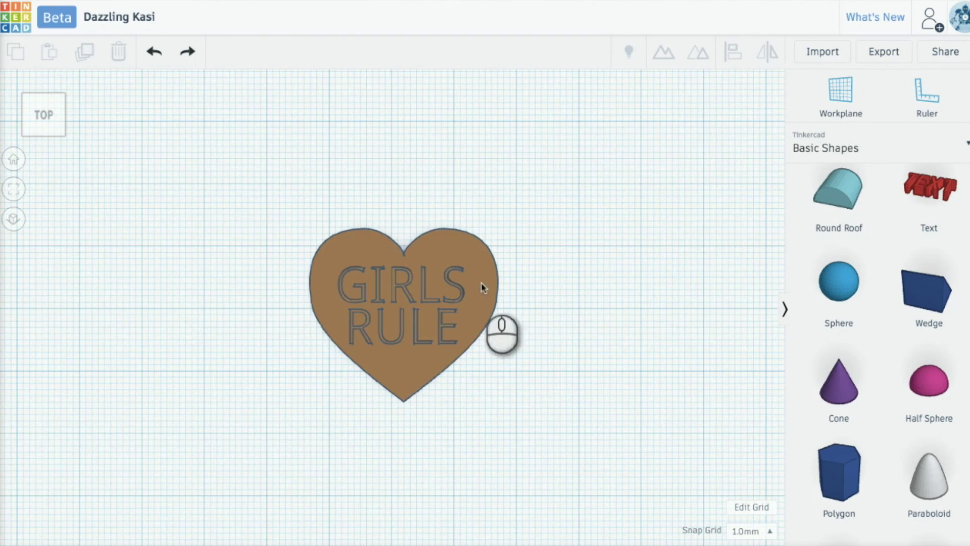
click(61, 133)
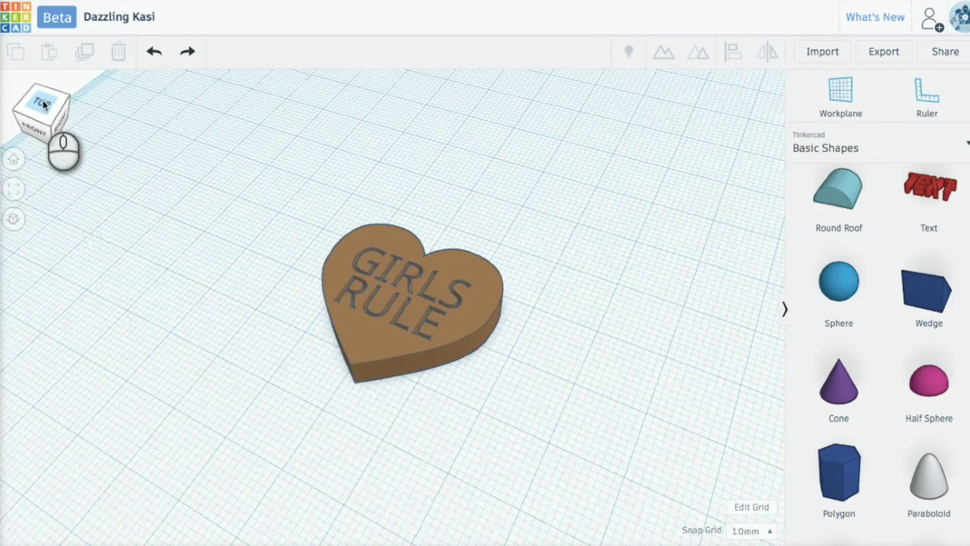
click(42, 99)
click(459, 257)
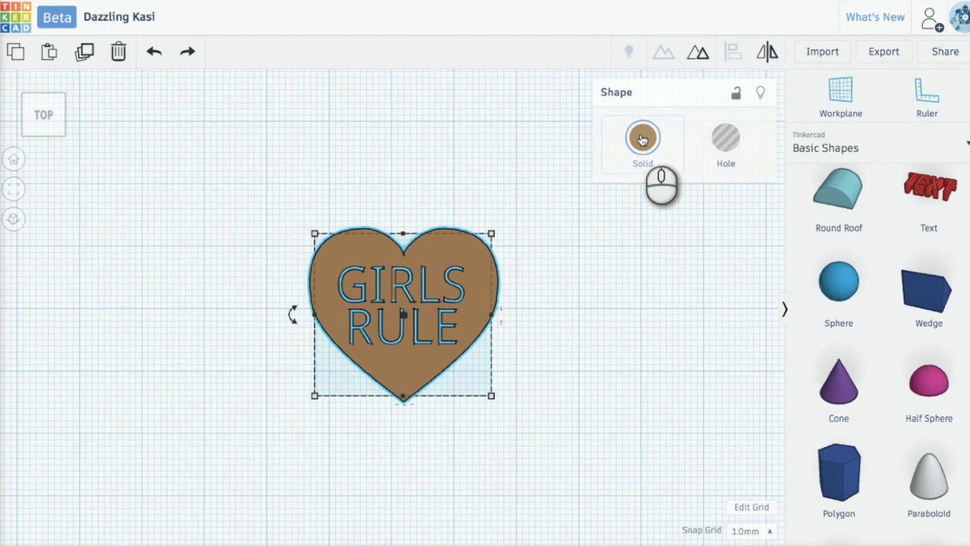
click(667, 159)
click(540, 130)
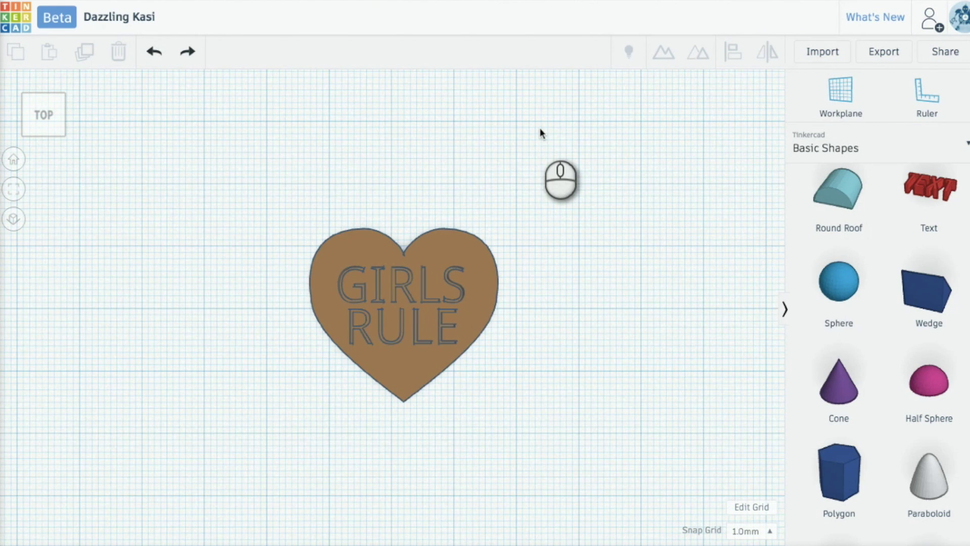
Step: Add a Box hole beside the engraved heart, then duplicate the heart and place the two hearts well apart
scroll(890, 251, up, 5)
drag(843, 219, 584, 187)
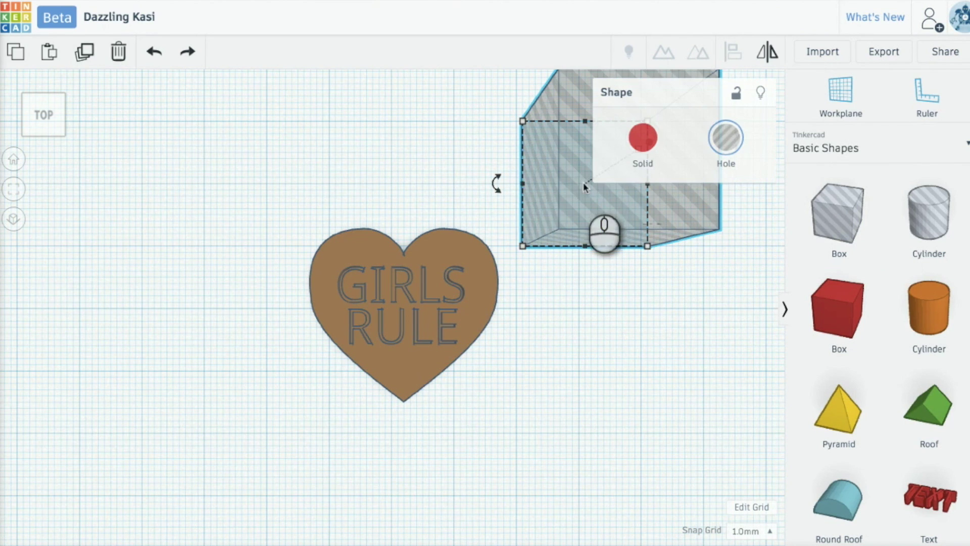
click(465, 257)
scroll(563, 329, down, 2)
key(ctrl+v)
drag(536, 303, 241, 337)
Step: Position the box hole over the right half of the left-hand heart, with its left edge near the heart's centre line
drag(555, 213, 221, 369)
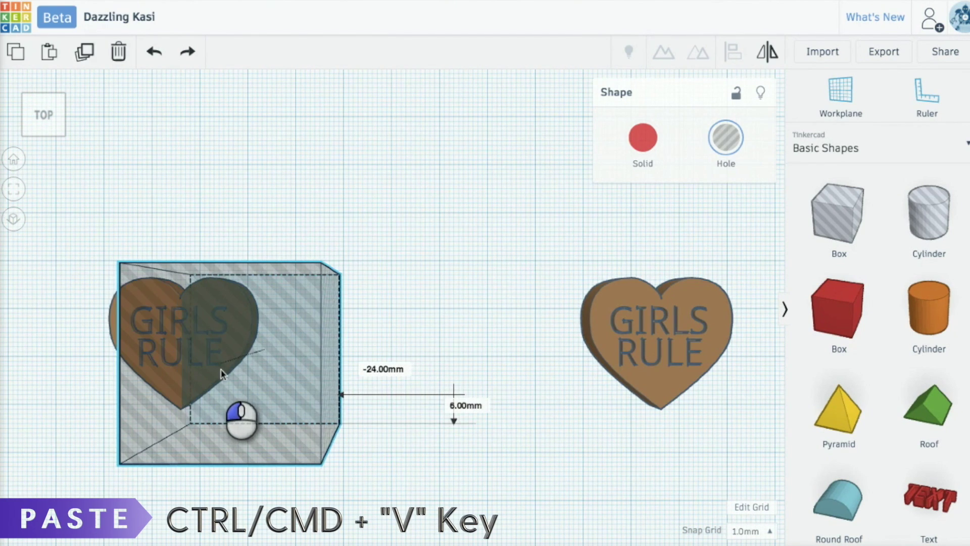
key(ctrl+g)
key(ctrl+z)
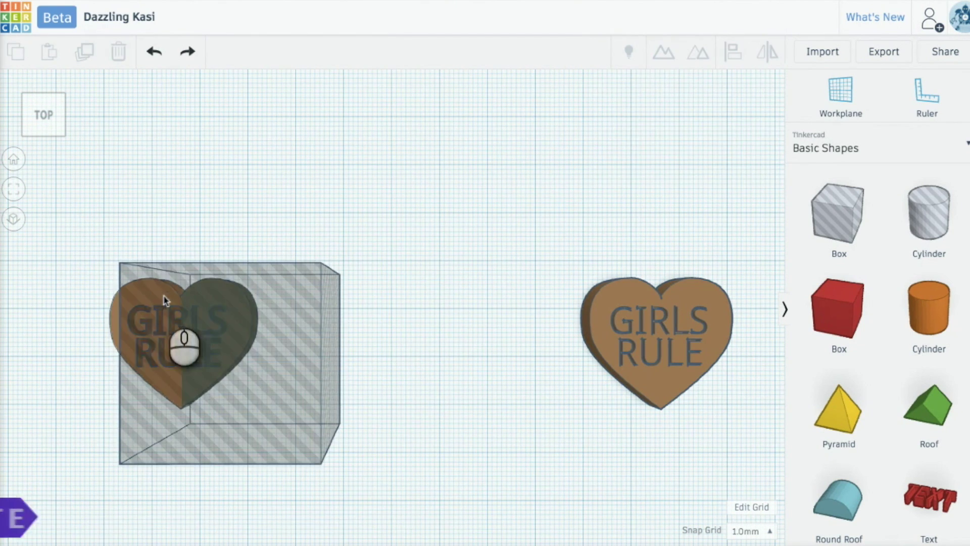
click(311, 321)
drag(311, 321, 275, 316)
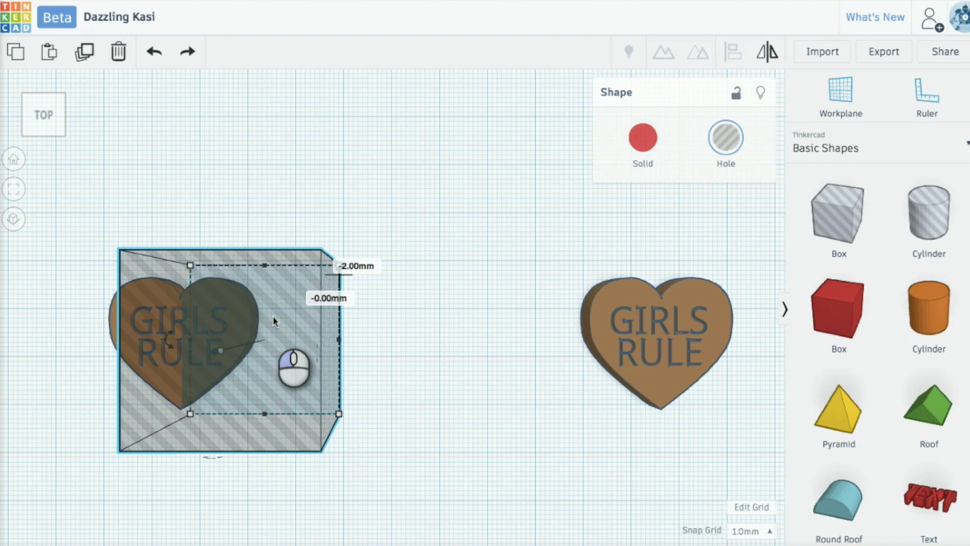
Step: Set the snap grid to 0.1 mm and nudge the box hole three increments left toward the heart's centre line
click(746, 530)
click(745, 419)
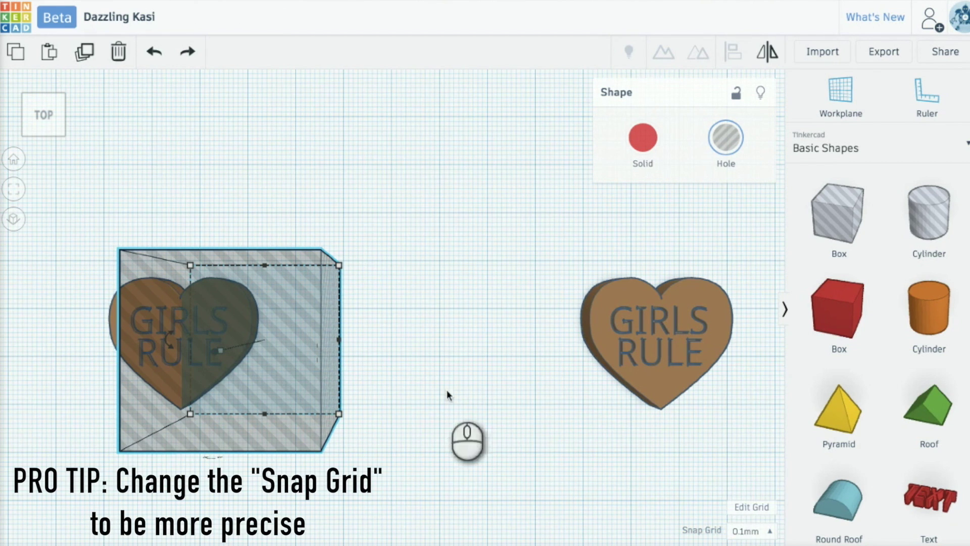
key(Left)
key(Left)
key(Left)
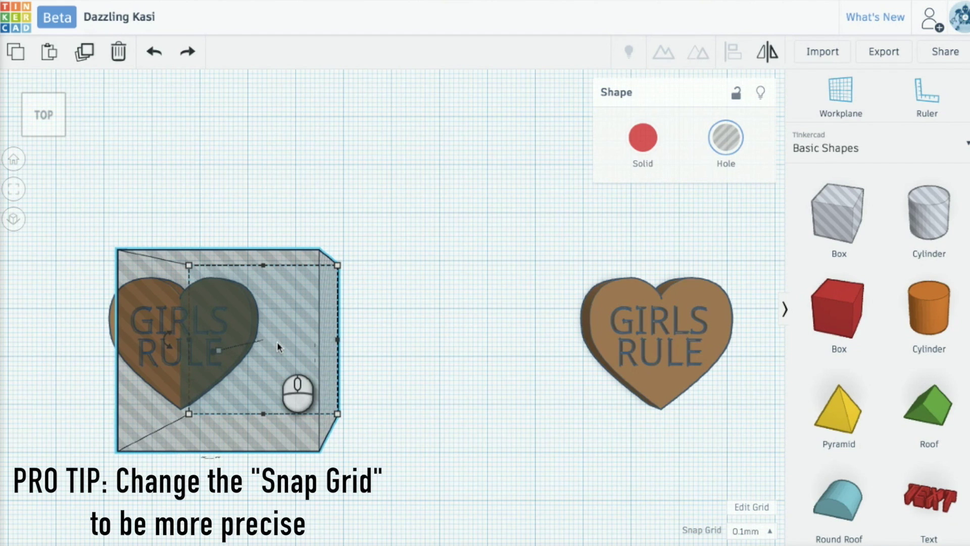
Step: Group the box hole with the left-hand heart to cut away the heart's right half
click(349, 210)
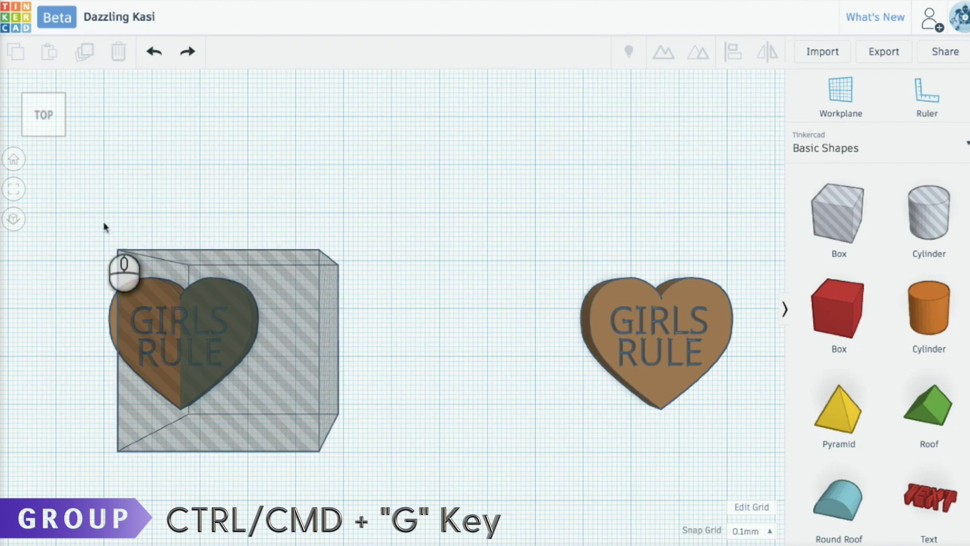
drag(104, 222, 349, 465)
key(ctrl+g)
click(457, 206)
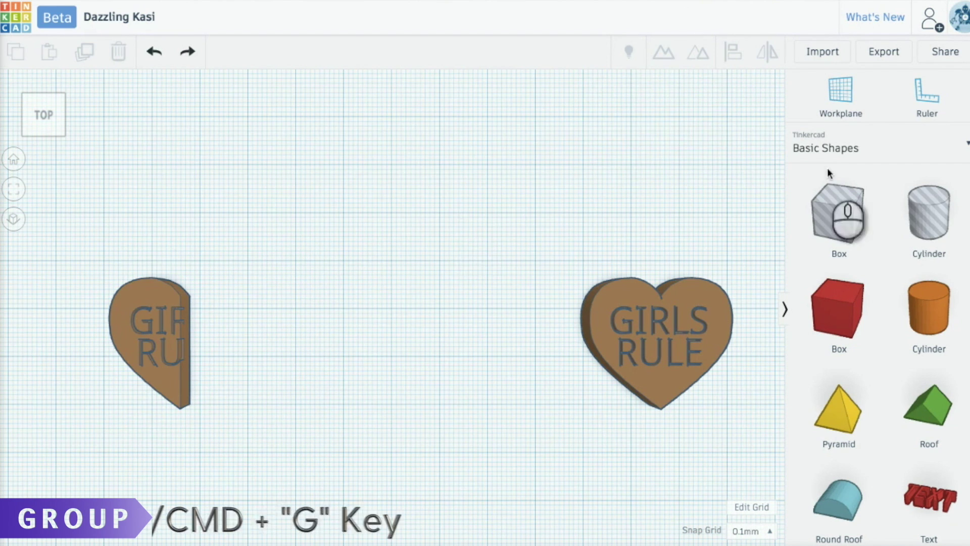
Step: Add another Box hole over the left half of the remaining full heart and group the two to cut that half away
drag(838, 215, 431, 215)
drag(478, 264, 526, 320)
drag(445, 247, 612, 388)
drag(459, 186, 748, 467)
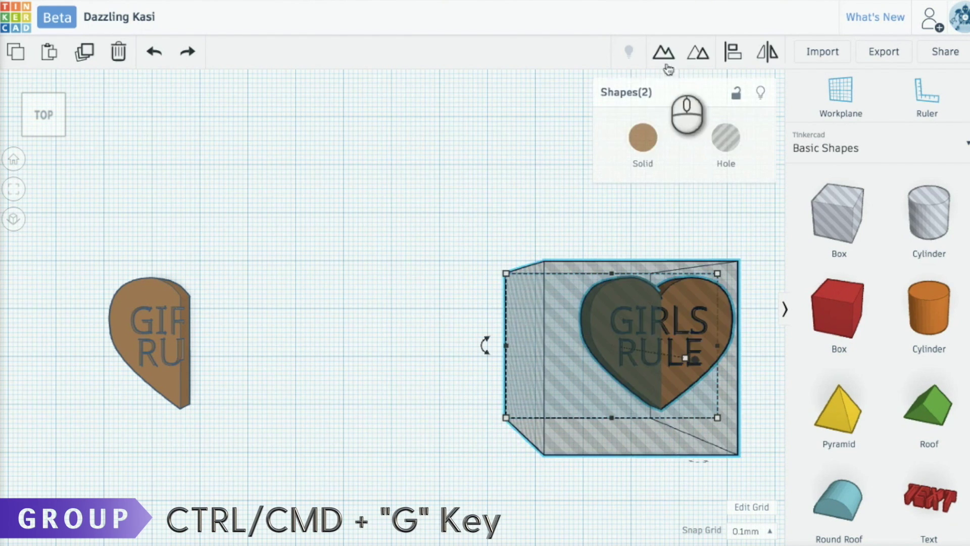
key(ctrl+g)
Step: Bring the two heart halves closer together near the middle of the workplane, leaving a gap between them
click(641, 302)
drag(688, 295, 503, 237)
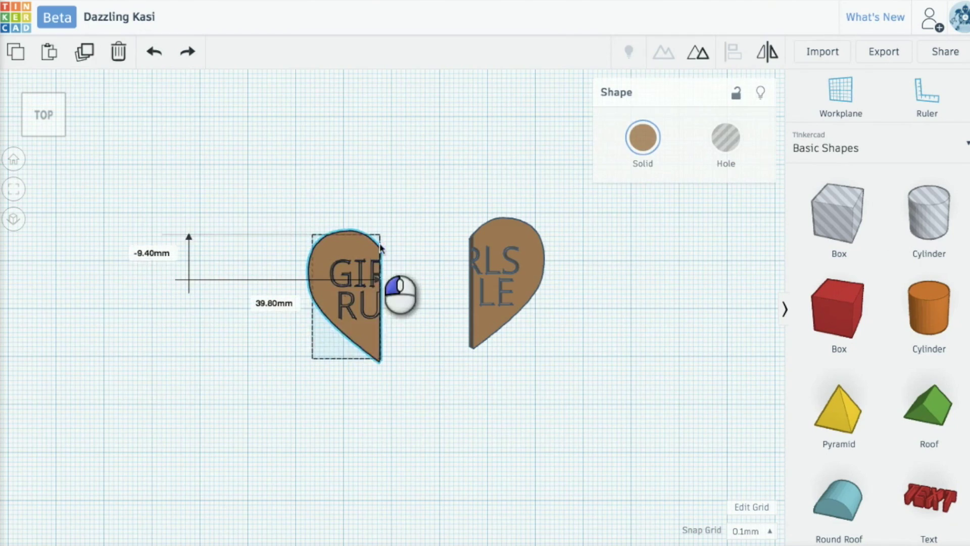
drag(401, 293, 405, 281)
click(638, 299)
Step: Add a Cylinder hole, size it 3 mm by 3 mm, and place it through the upper part of the left heart half
drag(959, 230, 245, 240)
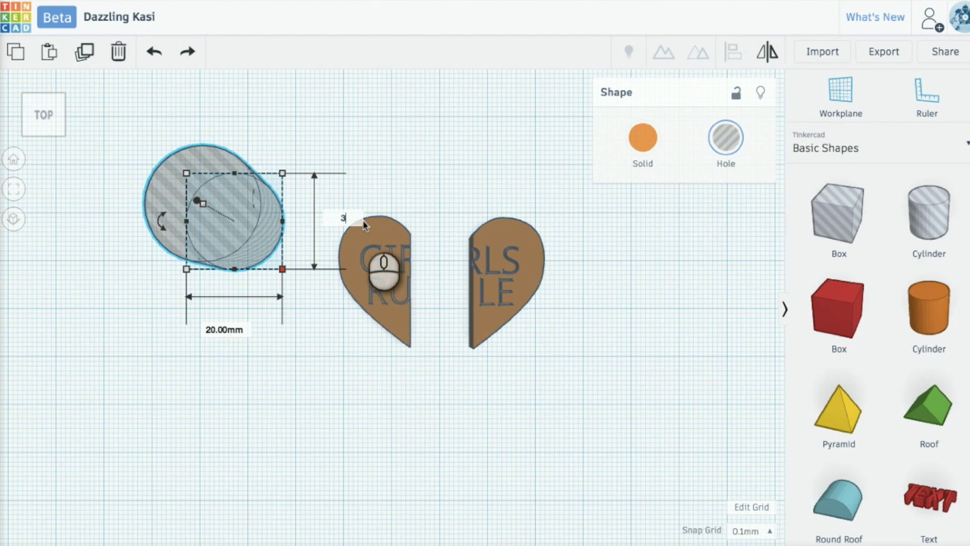
key(Return)
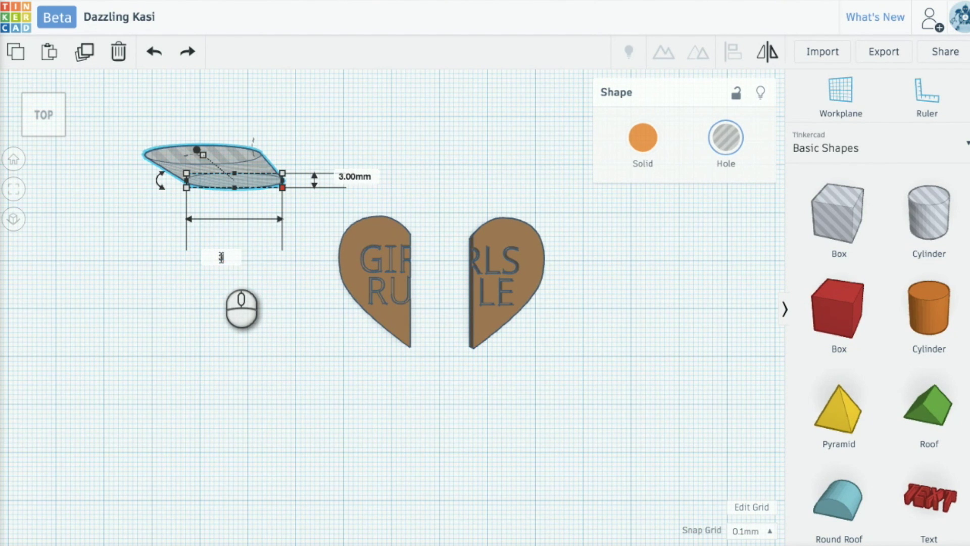
text(3)
key(Return)
drag(168, 169, 380, 228)
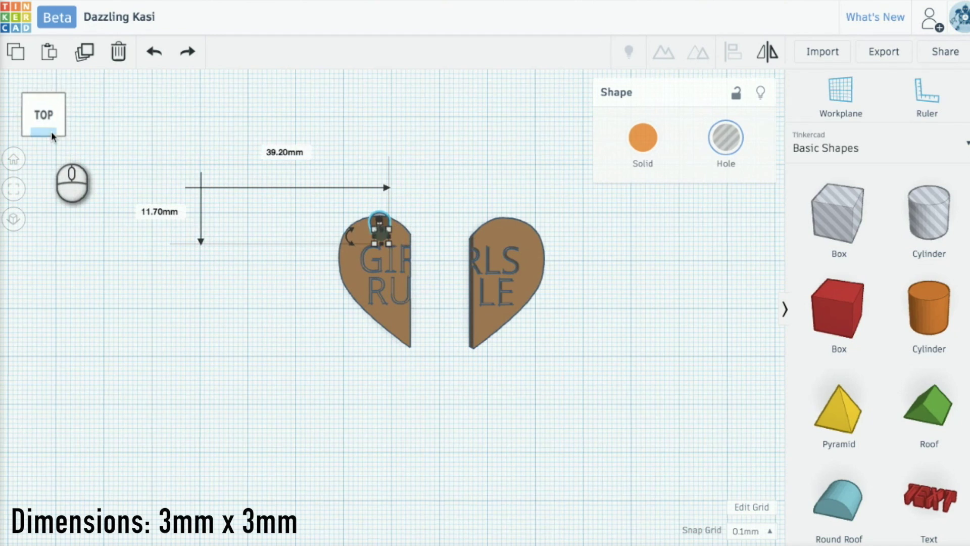
click(51, 132)
click(43, 140)
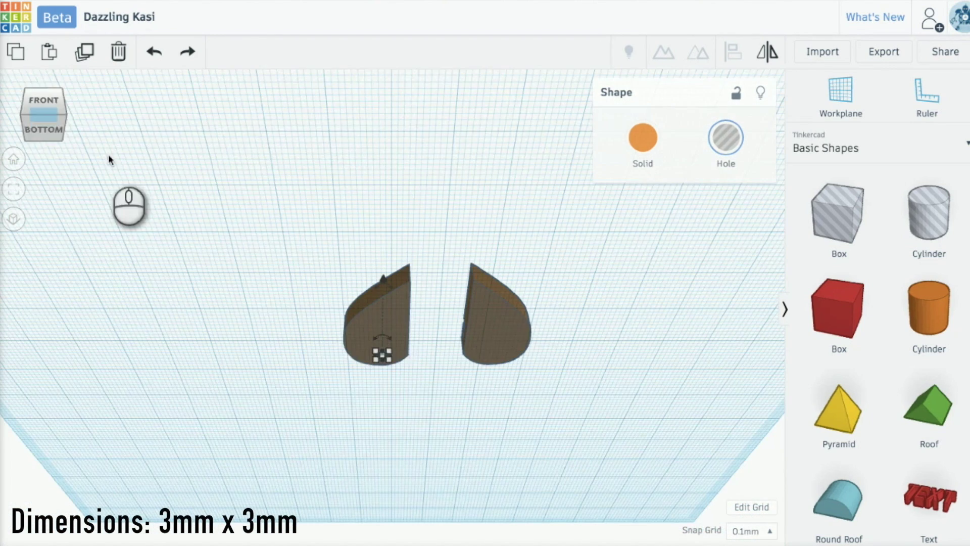
drag(387, 359, 271, 293)
click(38, 97)
click(38, 96)
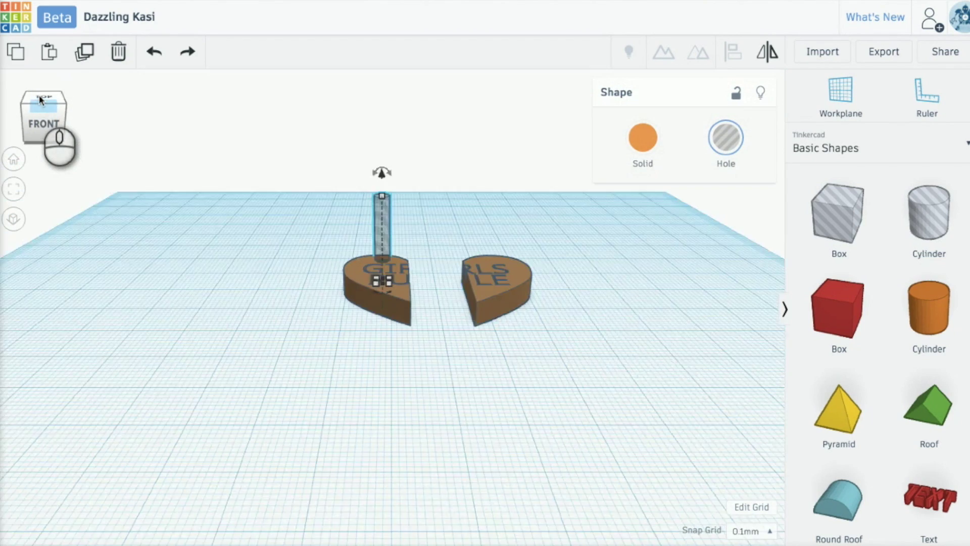
click(337, 156)
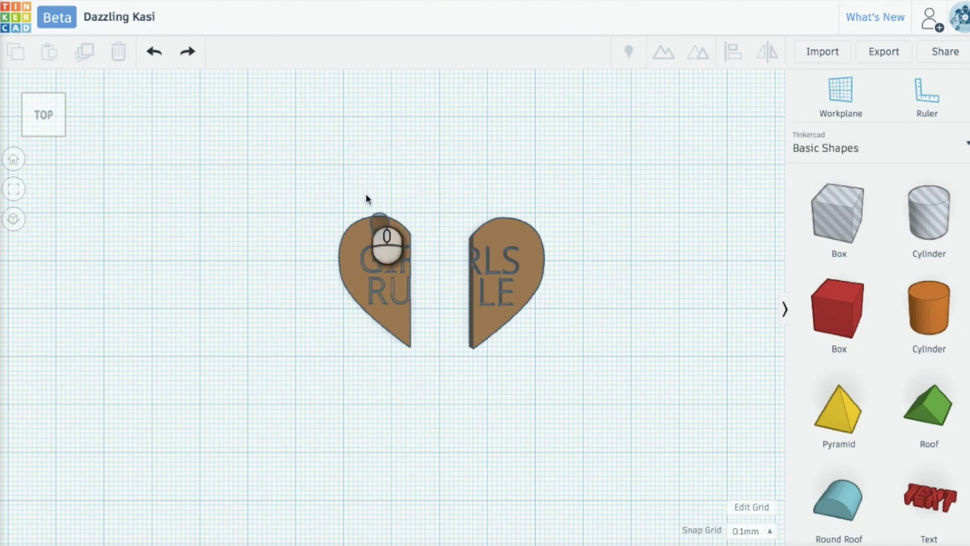
Step: Duplicate the cylinder hole and place the copy through the upper part of the right heart half
click(383, 225)
drag(383, 225, 487, 229)
key(ctrl+z)
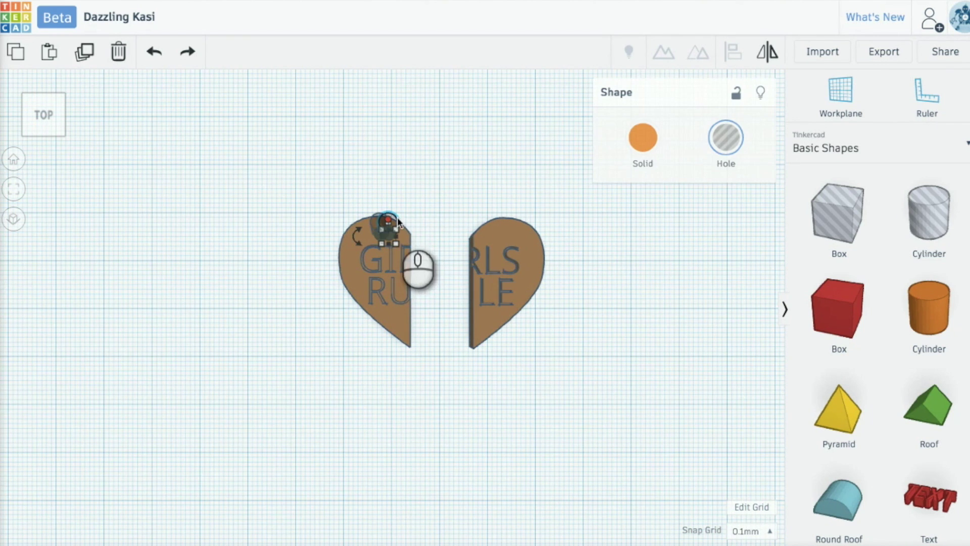
drag(396, 218, 519, 217)
click(417, 189)
drag(393, 224, 515, 230)
click(622, 255)
click(615, 251)
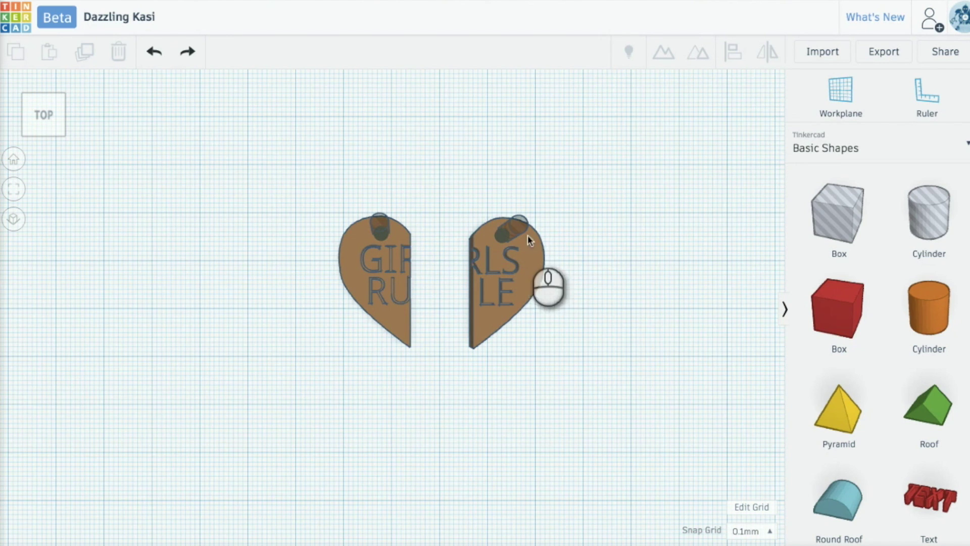
Step: Shift both cylinder holes slightly closer to the upper edges of their heart halves
drag(515, 229, 521, 226)
click(609, 259)
drag(379, 225, 383, 229)
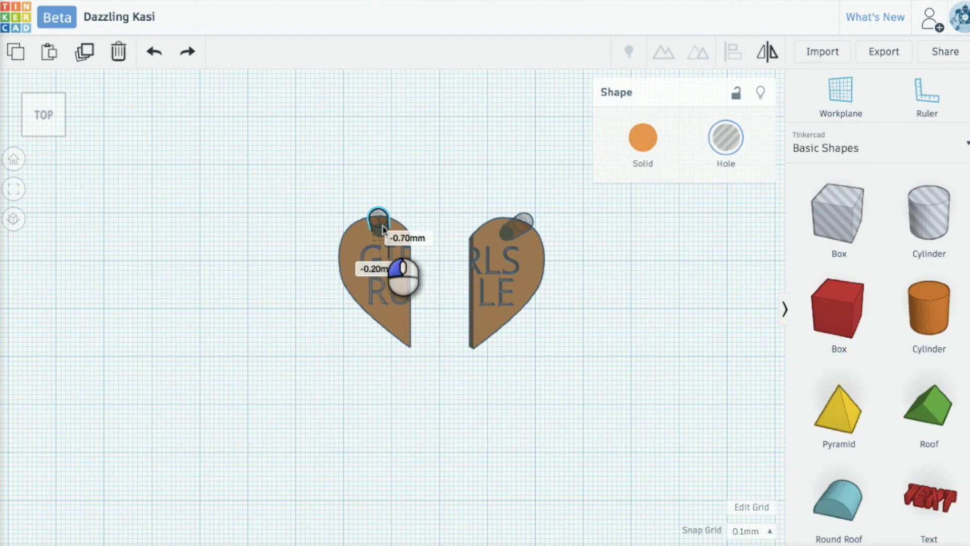
click(656, 258)
Step: Group each cylinder hole with its heart half to cut the hanging holes
click(521, 283)
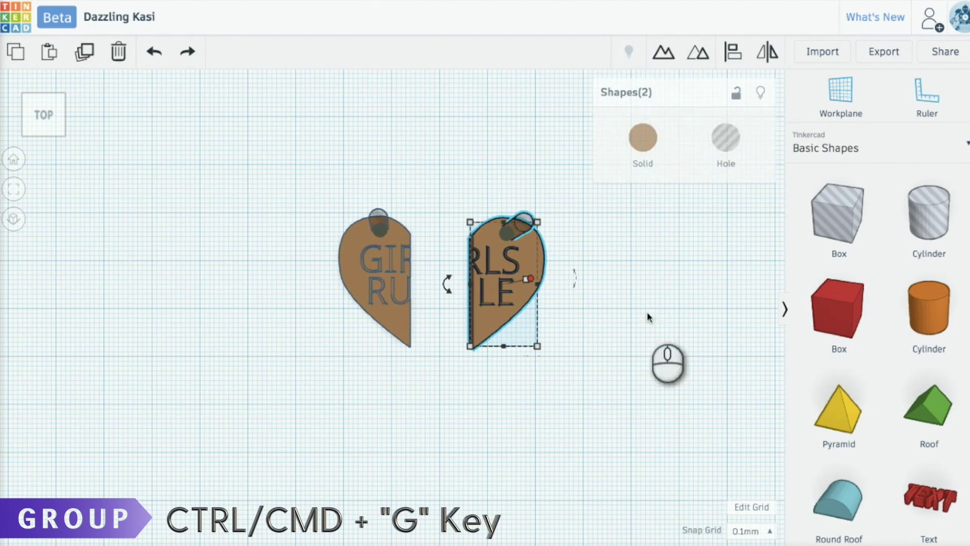
click(663, 51)
click(500, 147)
drag(344, 195, 384, 258)
key(ctrl+g)
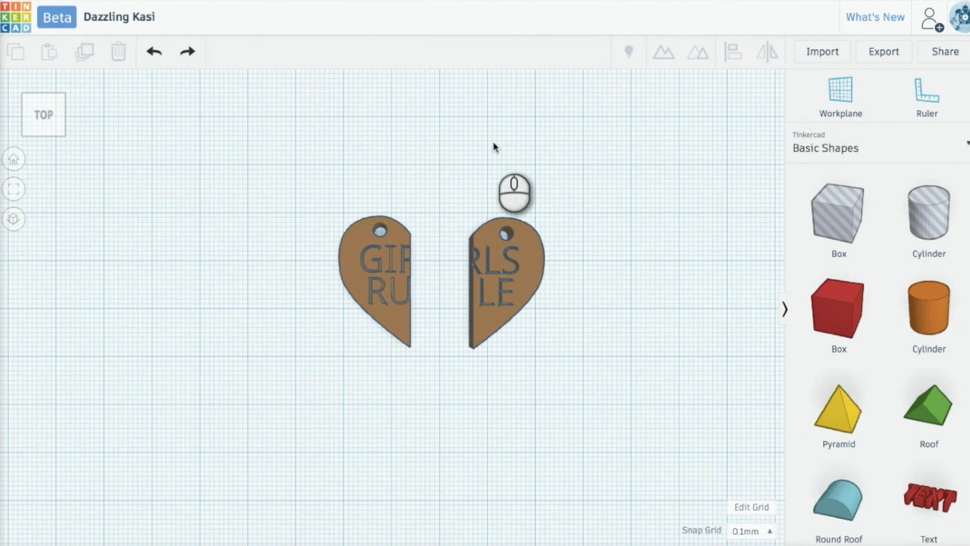
Step: Change the colour of both heart halves to light pink
click(521, 237)
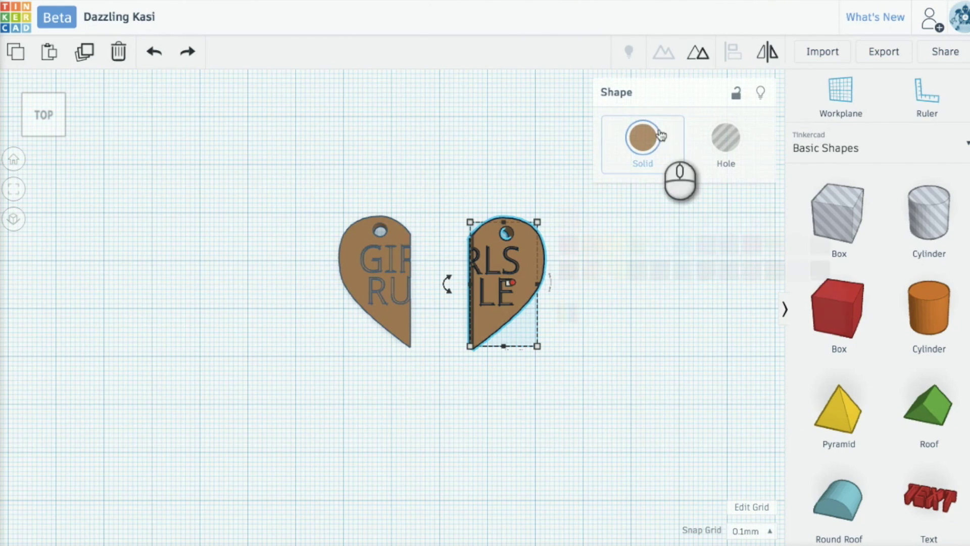
click(643, 137)
click(747, 221)
click(410, 230)
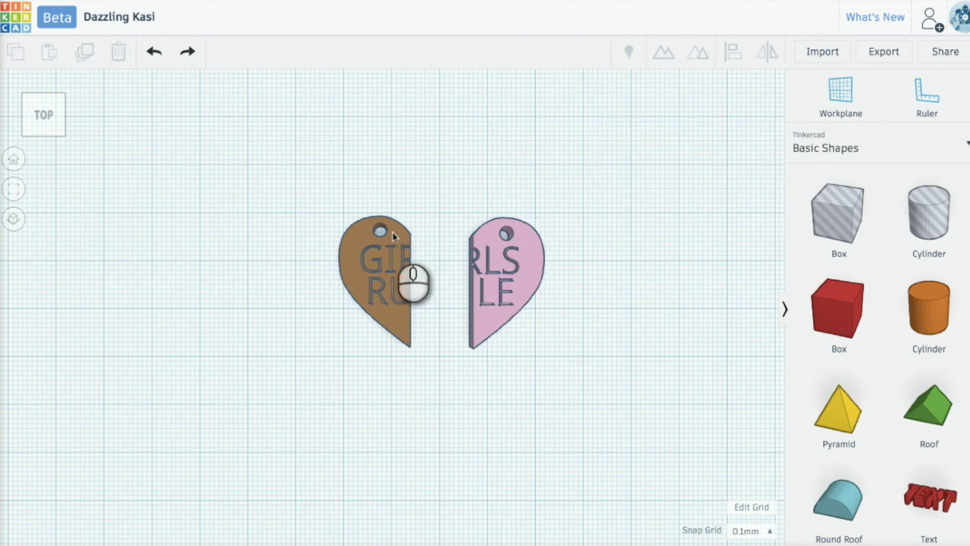
click(637, 147)
click(749, 220)
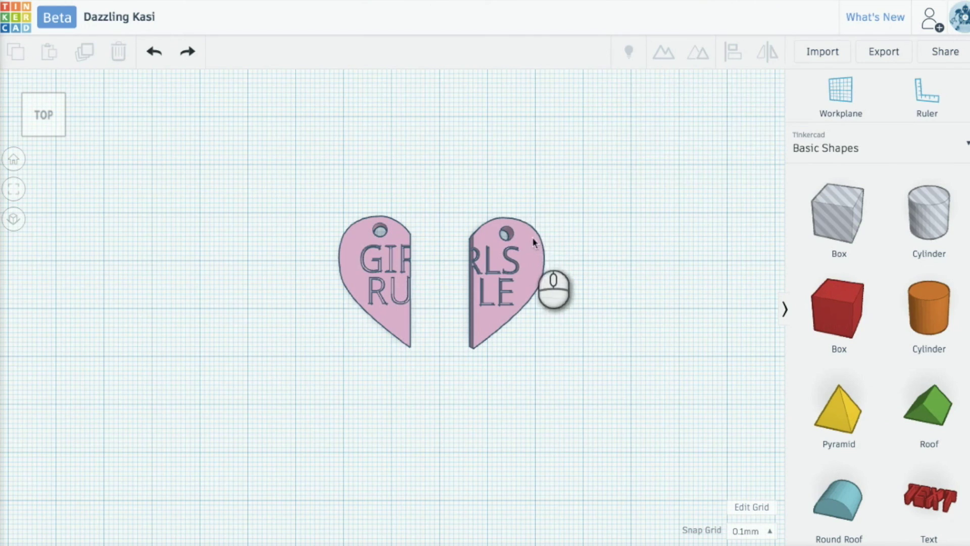
Step: Move the right heart half beside the left one, level with it, and nudge it five increments right to leave a narrow gap
drag(533, 253, 479, 258)
click(473, 267)
key(Right)
key(Right)
key(Right)
key(Right)
key(Right)
click(575, 288)
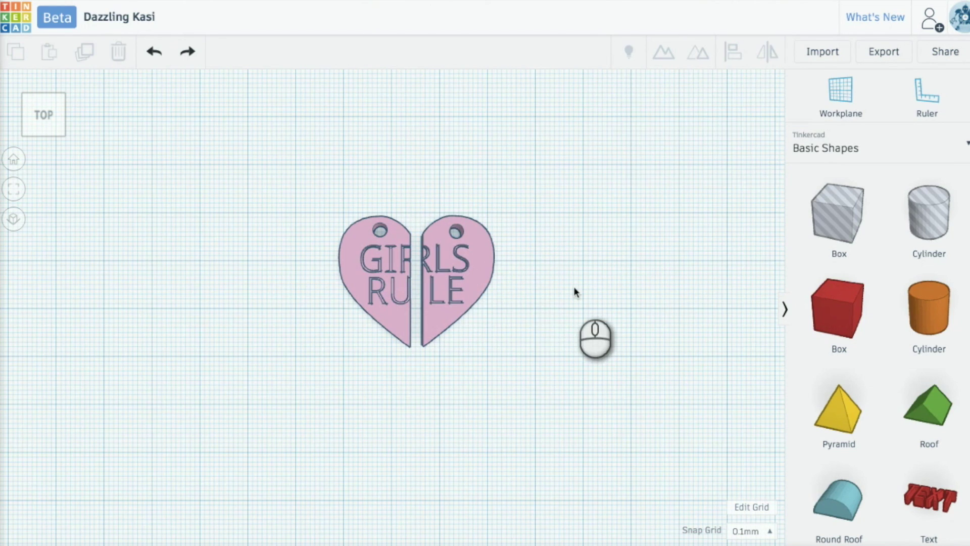
Step: Export the right heart half and the left heart half as separate STL files, including only the selected shape each time
click(486, 255)
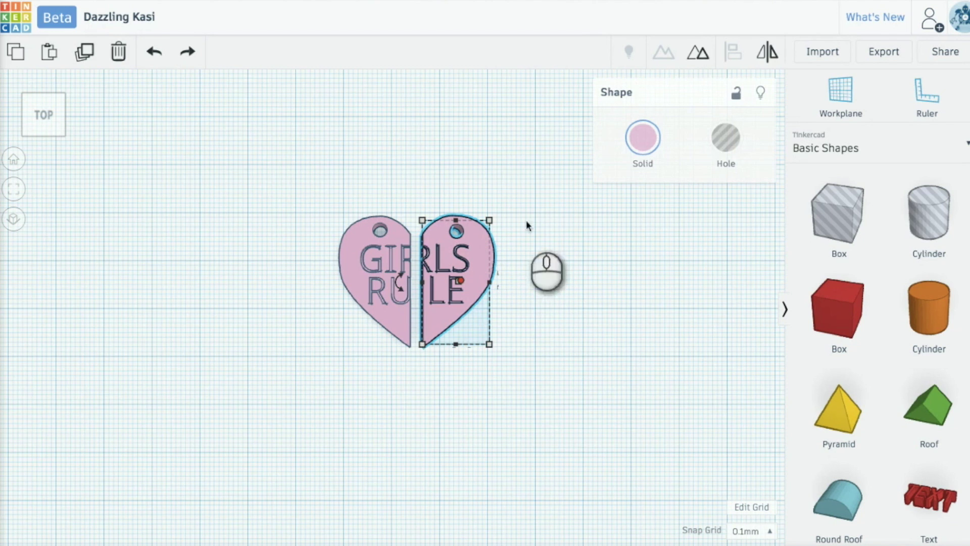
click(881, 57)
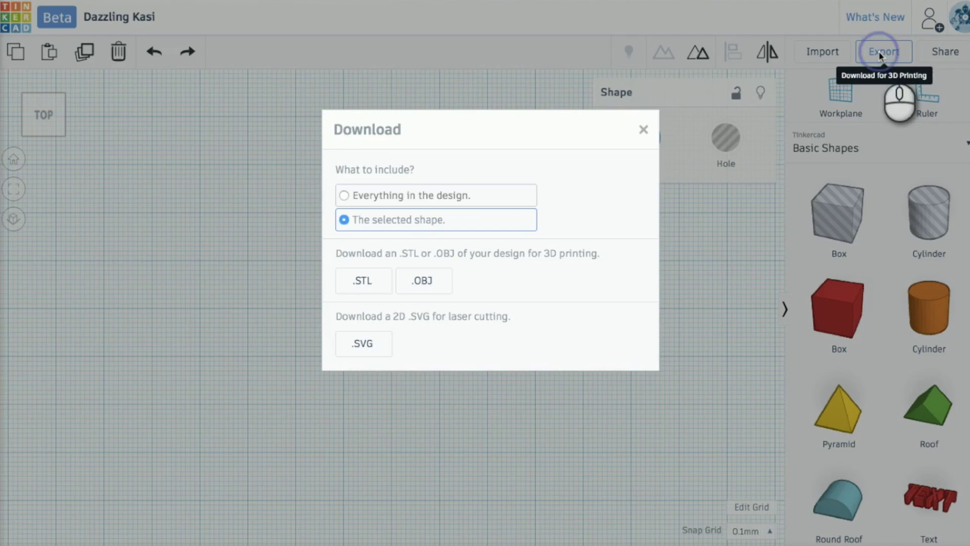
click(355, 292)
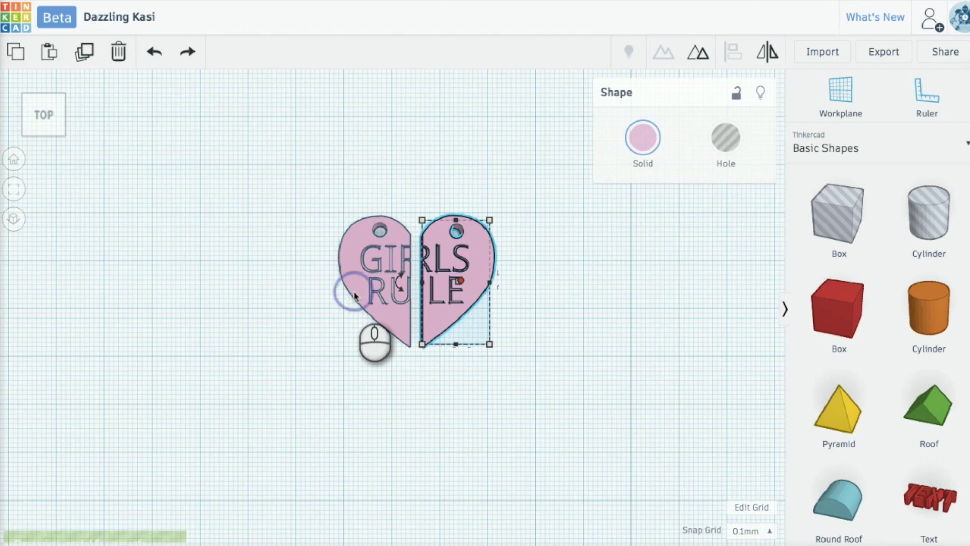
click(367, 228)
click(883, 49)
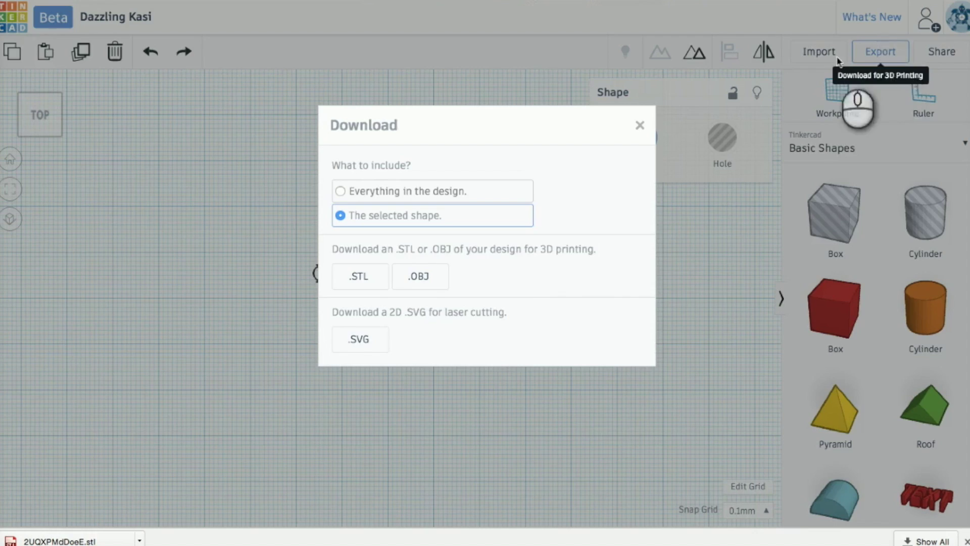
click(355, 286)
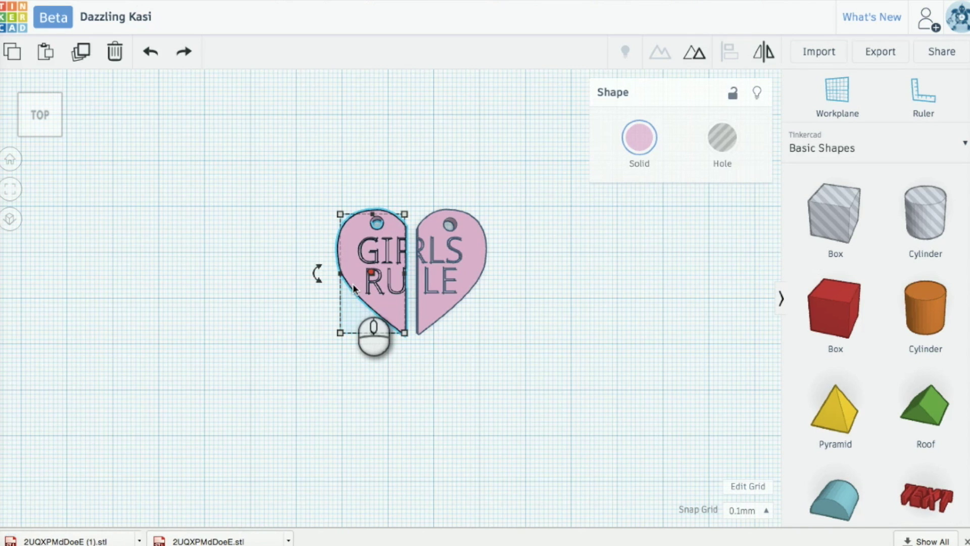
click(235, 284)
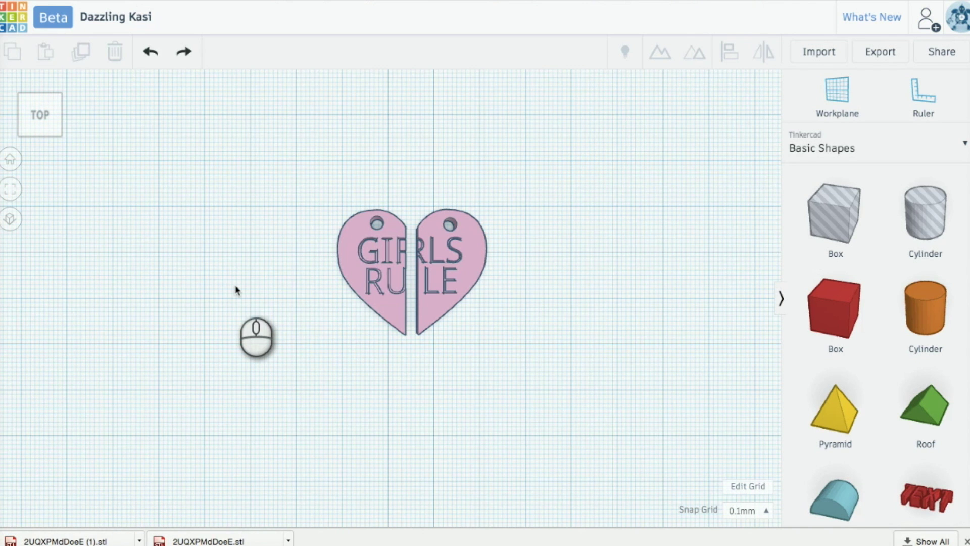